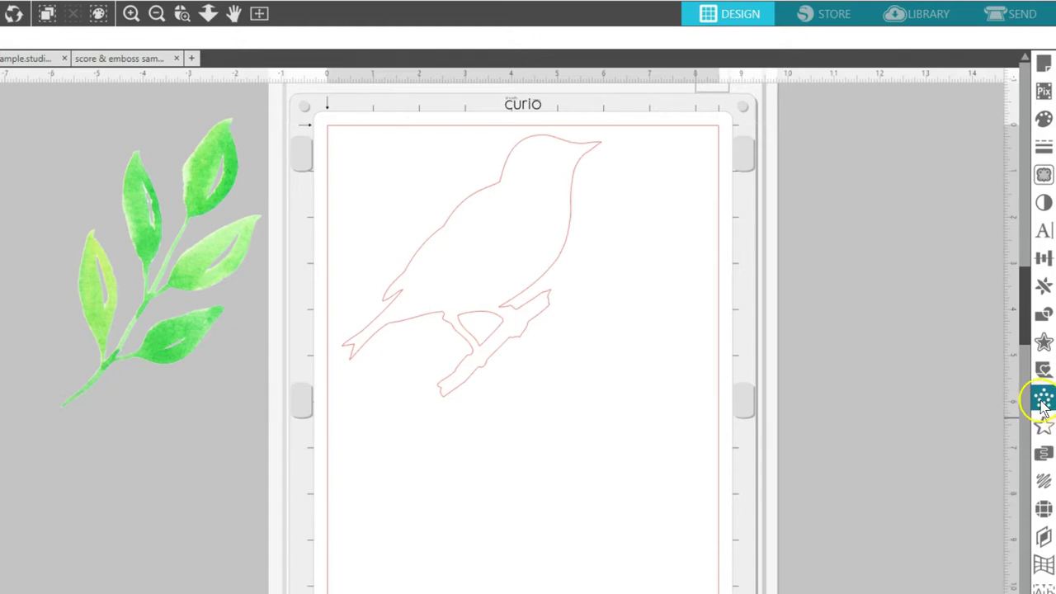
# Open the Stipple panel beside the bird outline, with Stipple Edge unchecked at 0.099 in spacing.
pyautogui.click(1043, 399)
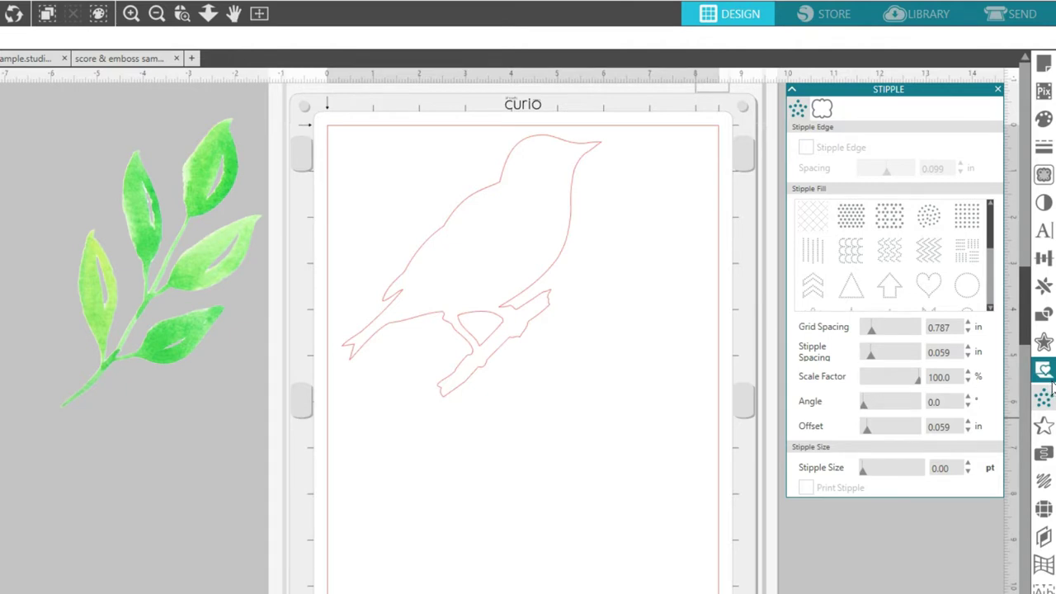
pyautogui.click(1044, 380)
# Give the bird a stippled edge and a dotted lattice stipple fill.
pyautogui.click(539, 304)
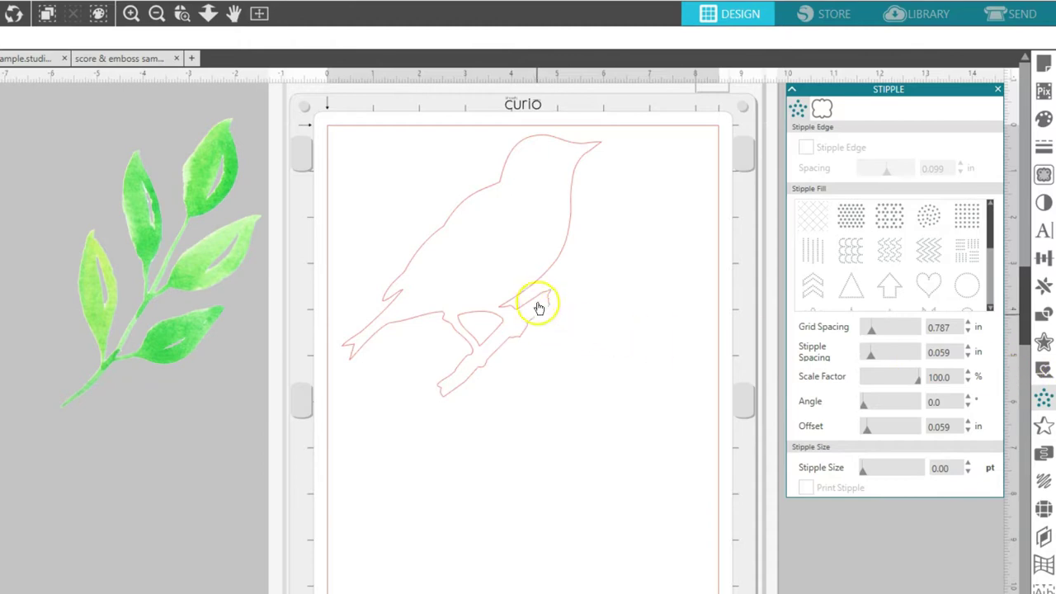
pyautogui.click(805, 146)
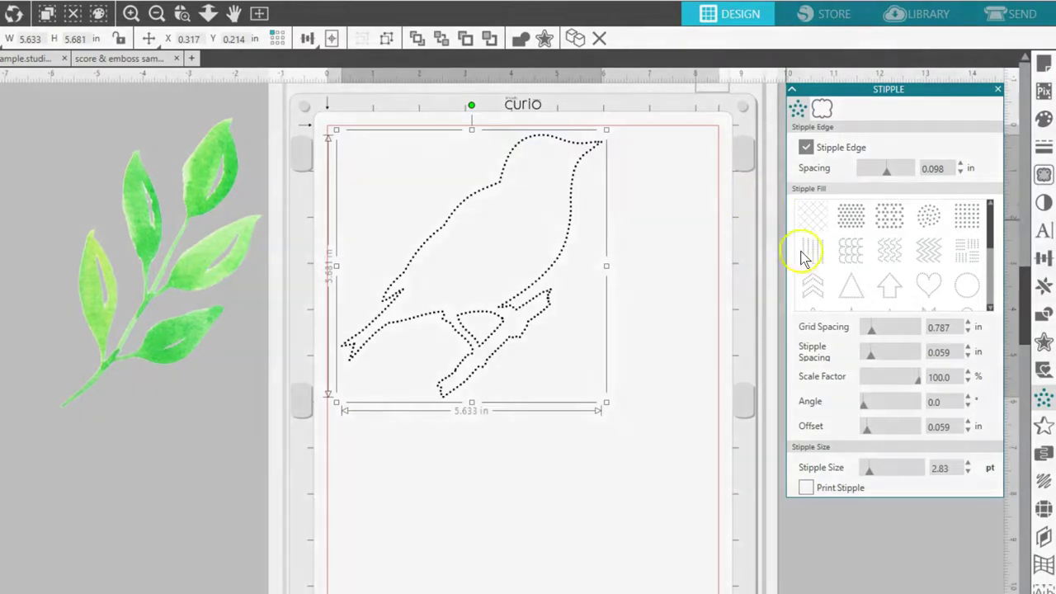
pyautogui.scroll(-5, 957, 258)
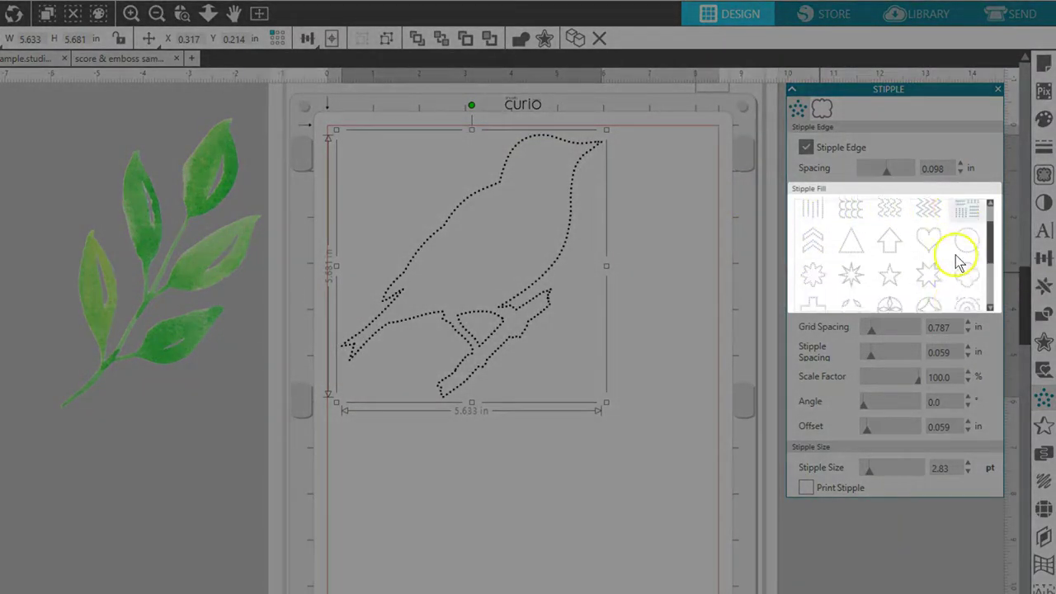
pyautogui.click(813, 254)
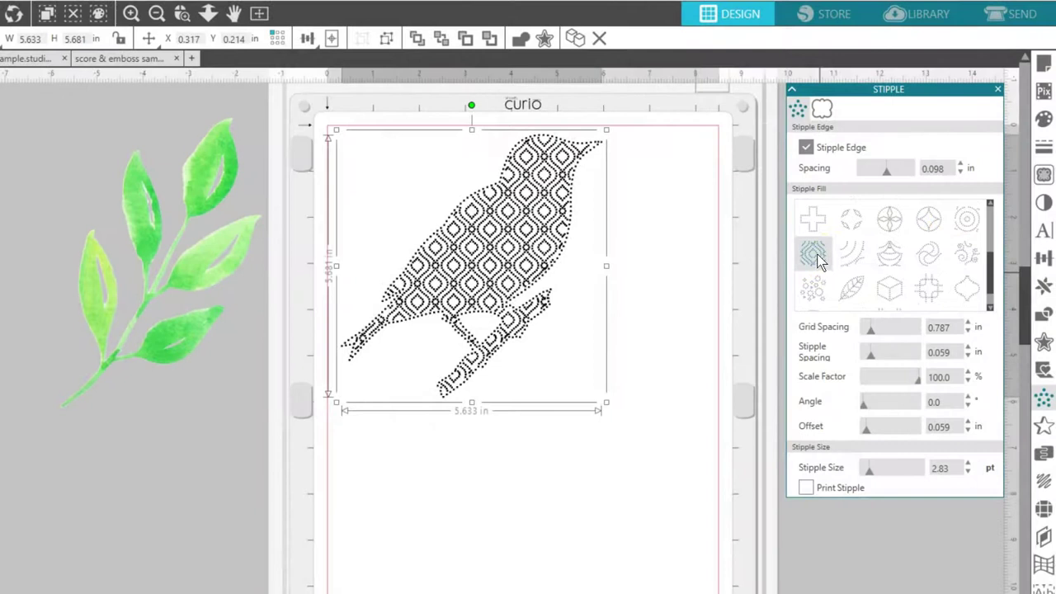
# Set the stipple dot size to 1.5 pt and grid spacing to 1.000 in.
pyautogui.click(939, 468)
pyautogui.write('1.5')
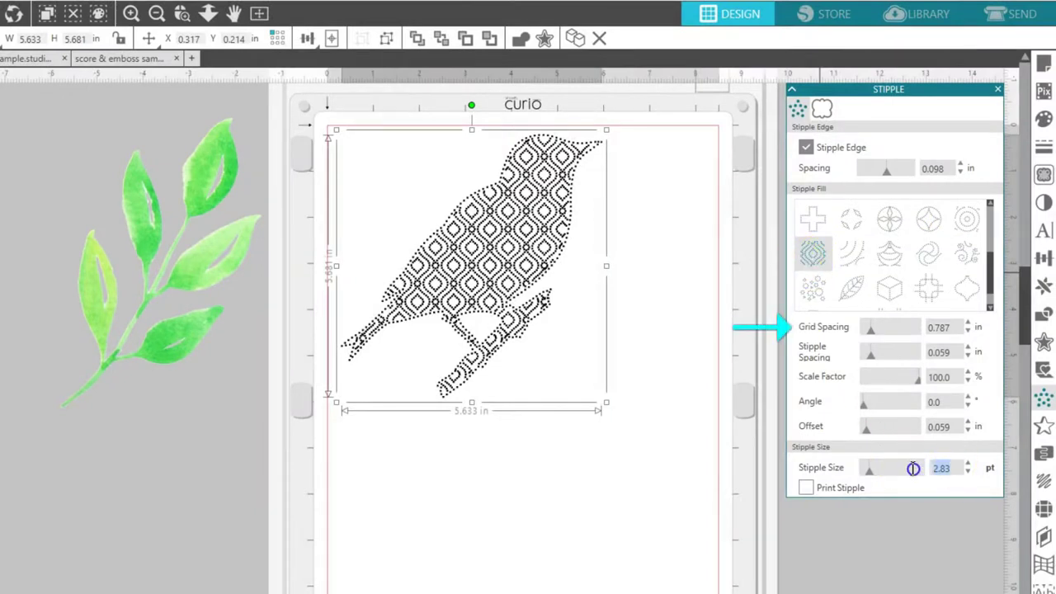
pyautogui.doubleClick(932, 327)
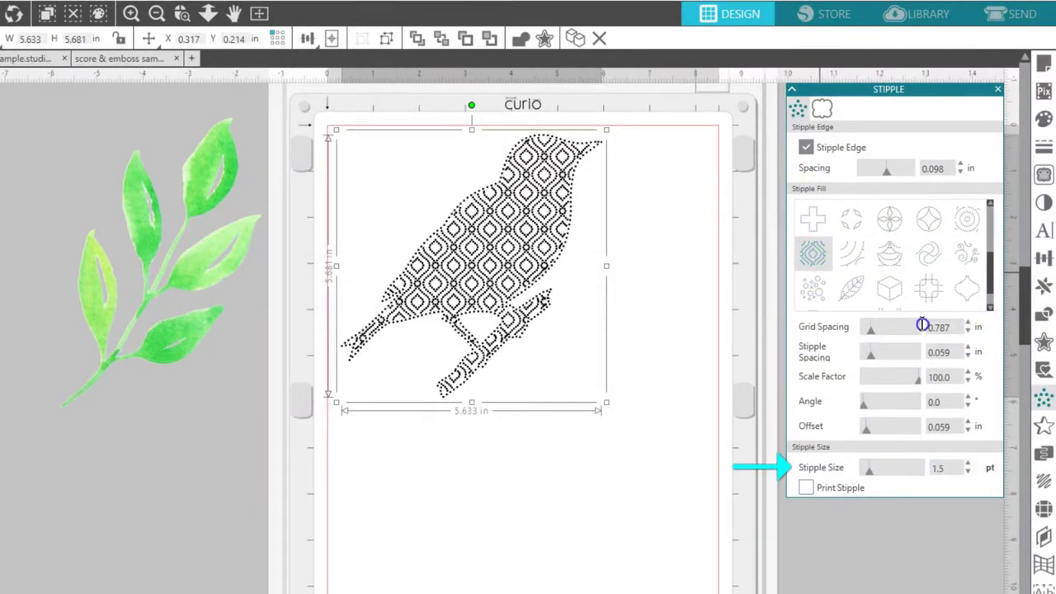
pyautogui.write('1')
pyautogui.press('Return')
pyautogui.click(958, 368)
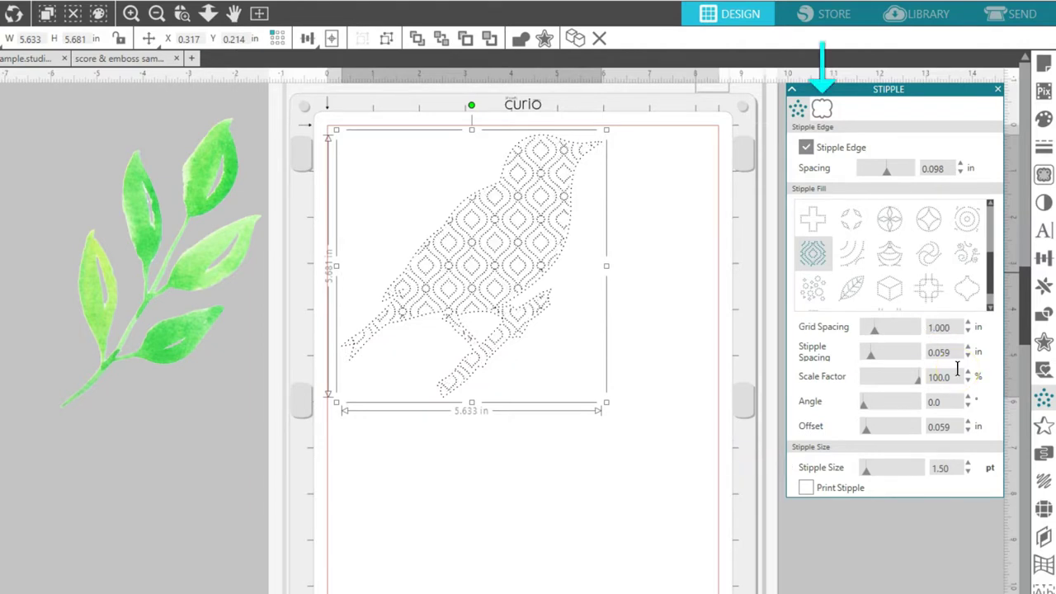
# Switch to Stipple Trace, moving the stippled bird off the mat and the green leaf image on.
pyautogui.click(684, 209)
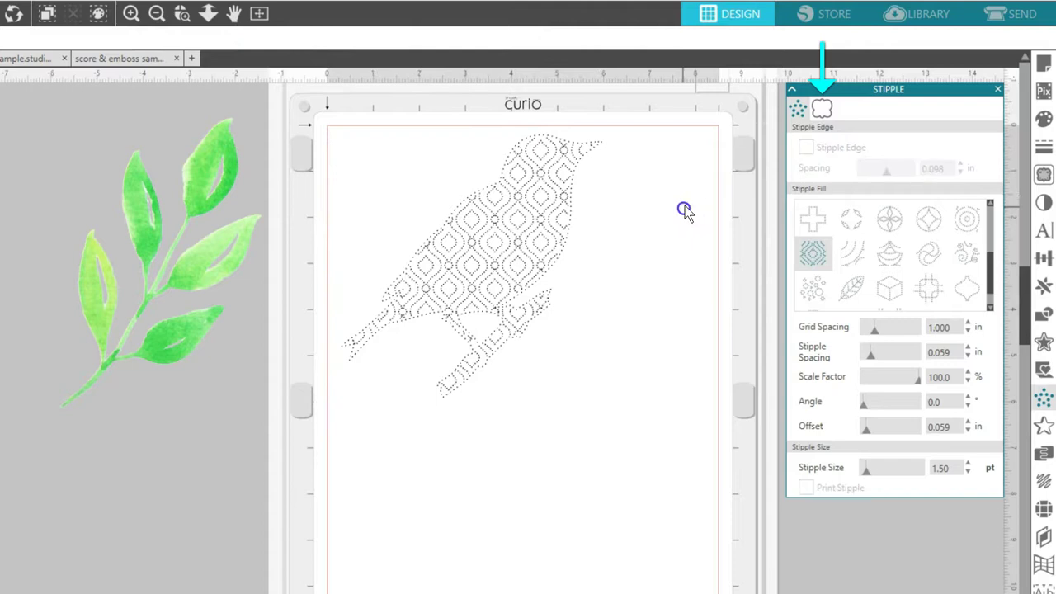
pyautogui.click(827, 107)
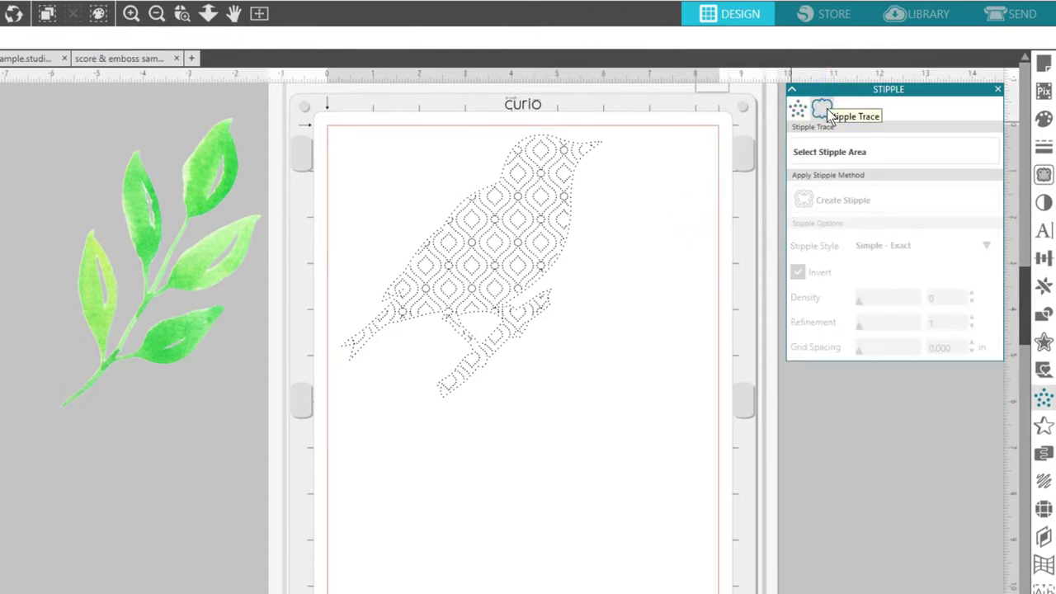
pyautogui.moveTo(490, 264); pyautogui.dragTo(69, 278)
pyautogui.moveTo(214, 213); pyautogui.dragTo(591, 219)
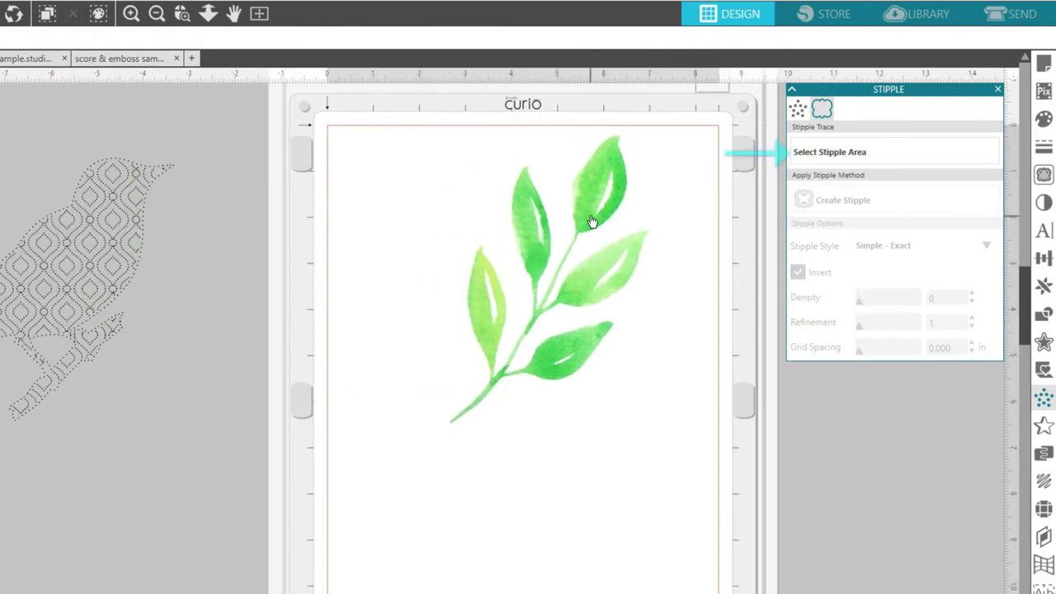
# Mark a stipple area around the leaf, using Regular - 5 style, refinement 4, and tighter grid spacing.
pyautogui.click(806, 153)
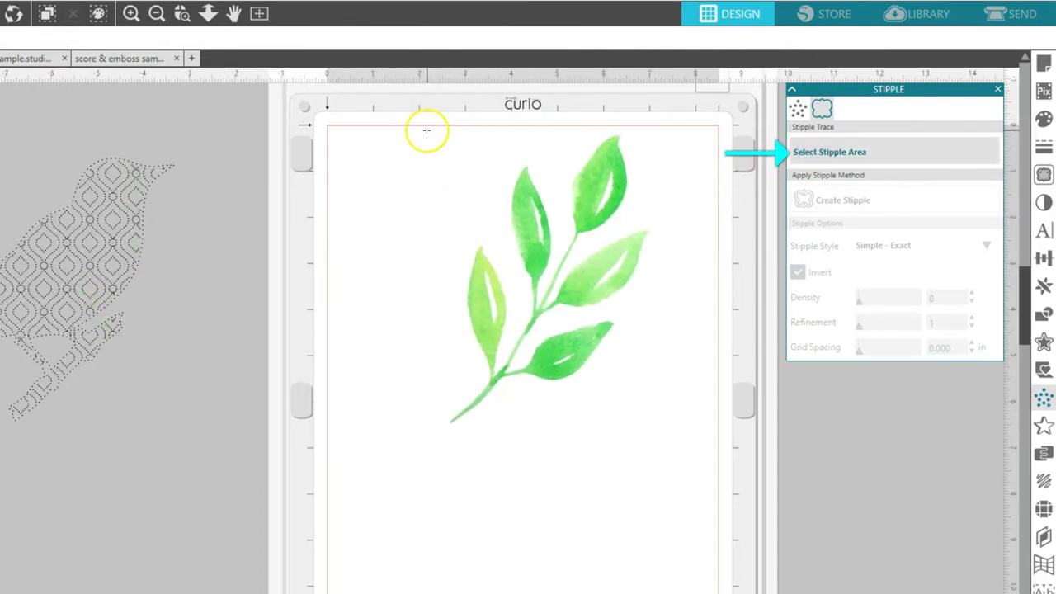
pyautogui.moveTo(425, 129); pyautogui.dragTo(664, 436)
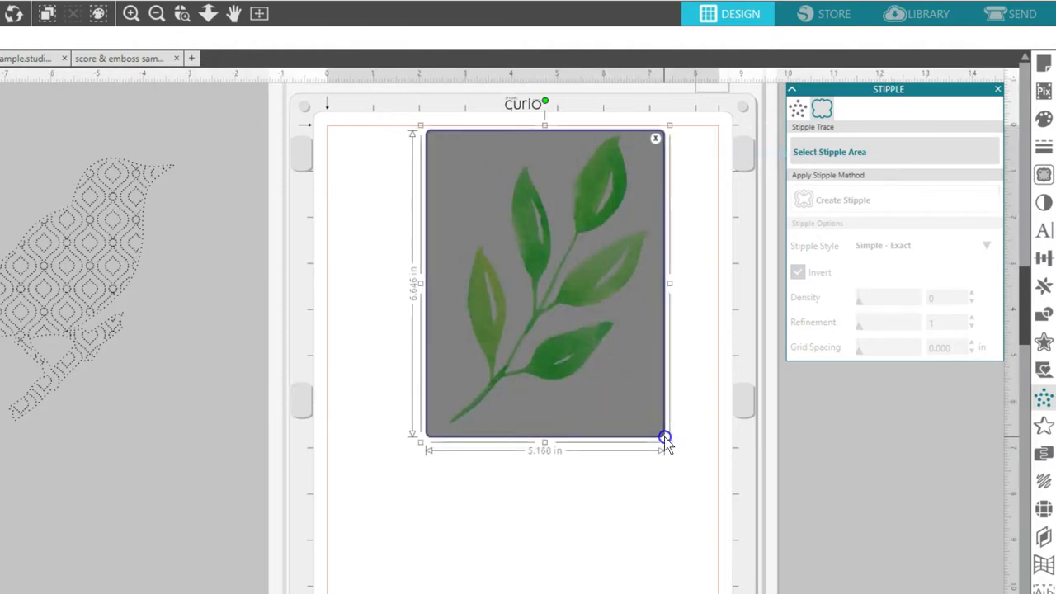
pyautogui.click(936, 247)
pyautogui.scroll(-2, 898, 353)
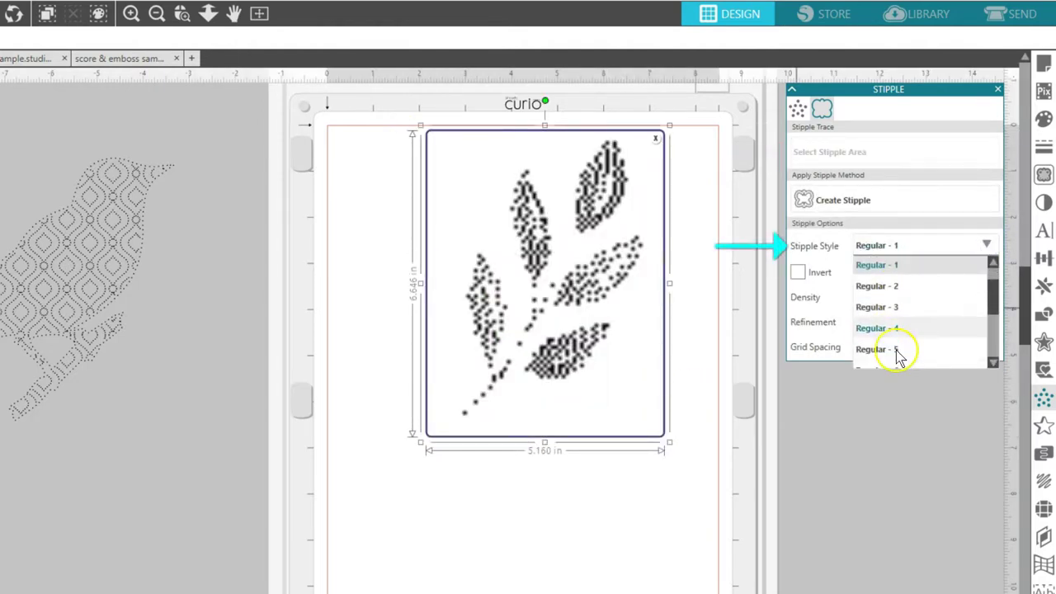
pyautogui.click(895, 350)
pyautogui.click(891, 329)
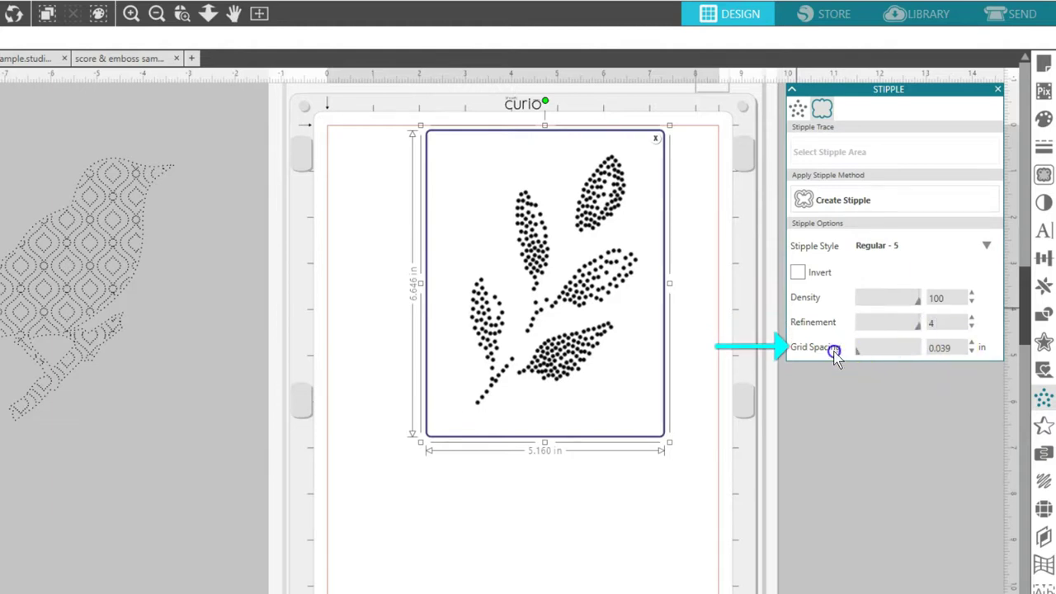
pyautogui.click(971, 350)
# Create the stippled leaf and separate it from the green original.
pyautogui.click(834, 210)
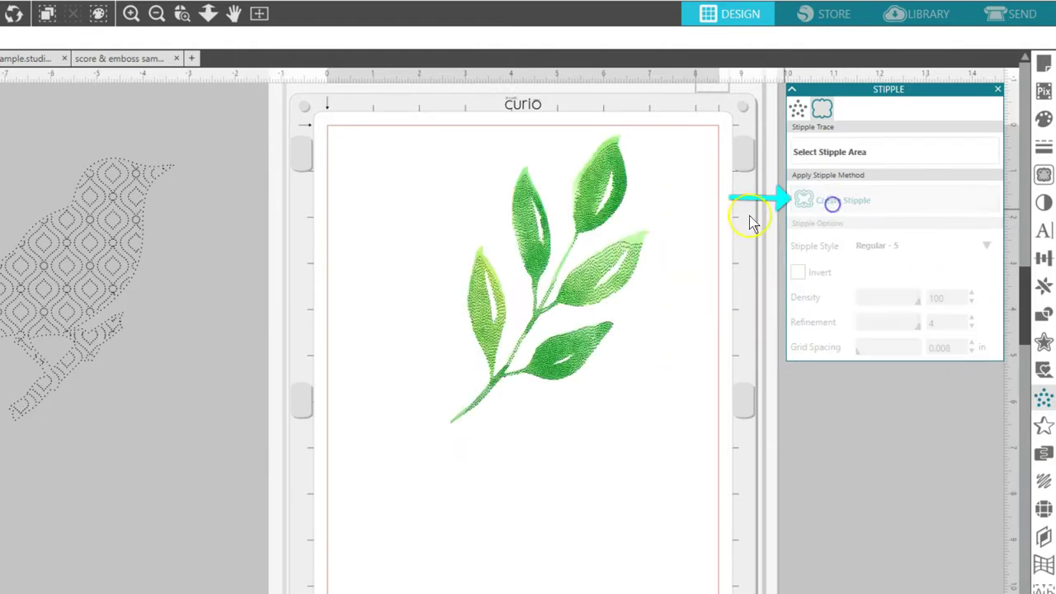
pyautogui.moveTo(651, 226); pyautogui.dragTo(582, 221)
pyautogui.click(582, 221)
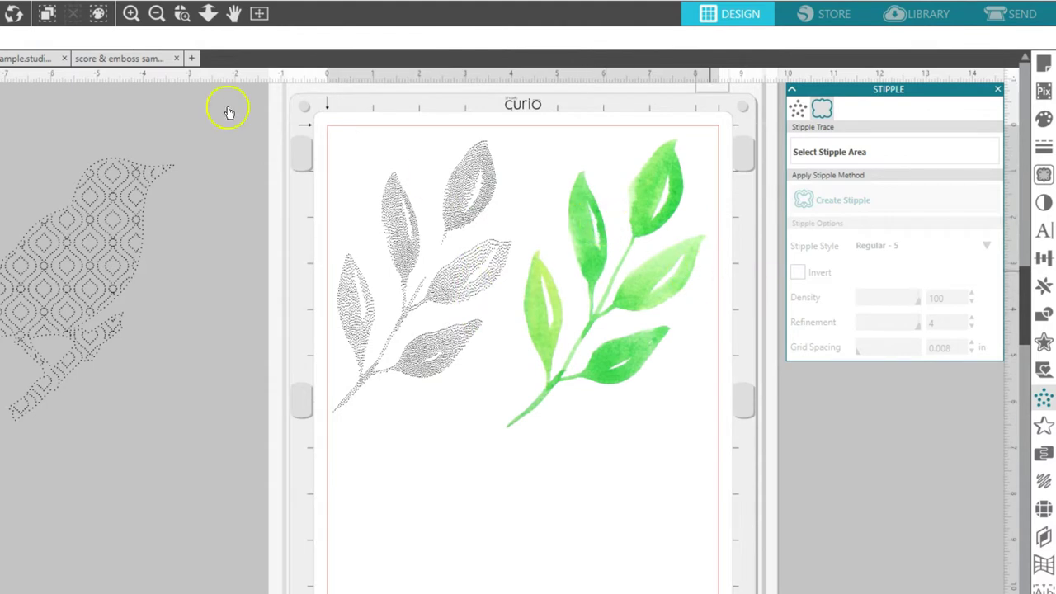
# In the Sweet document, swap the Stipple panel for the Emboss panel, placed near the design.
pyautogui.click(19, 59)
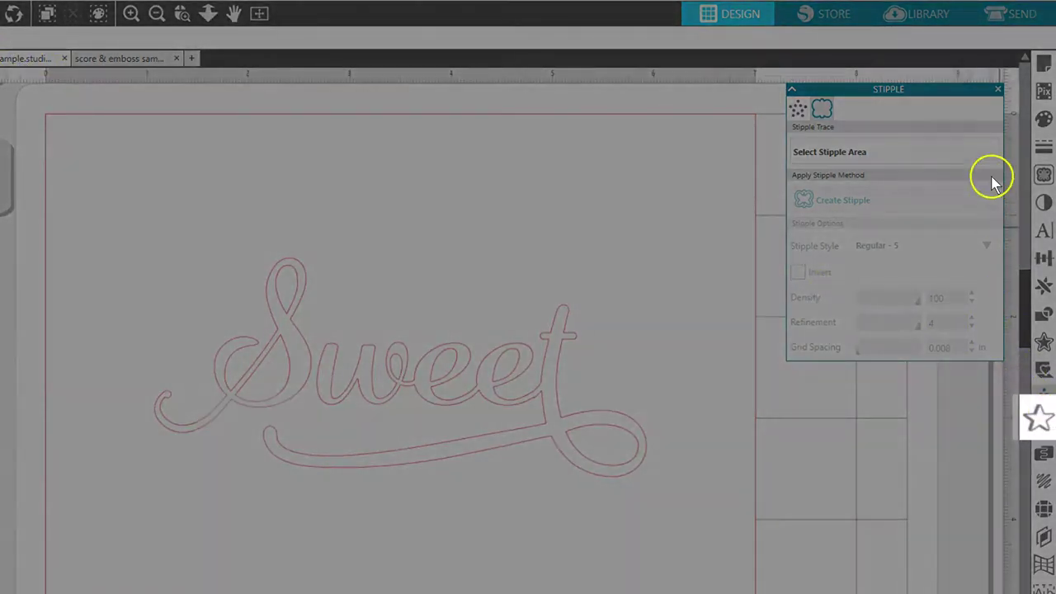
pyautogui.click(998, 88)
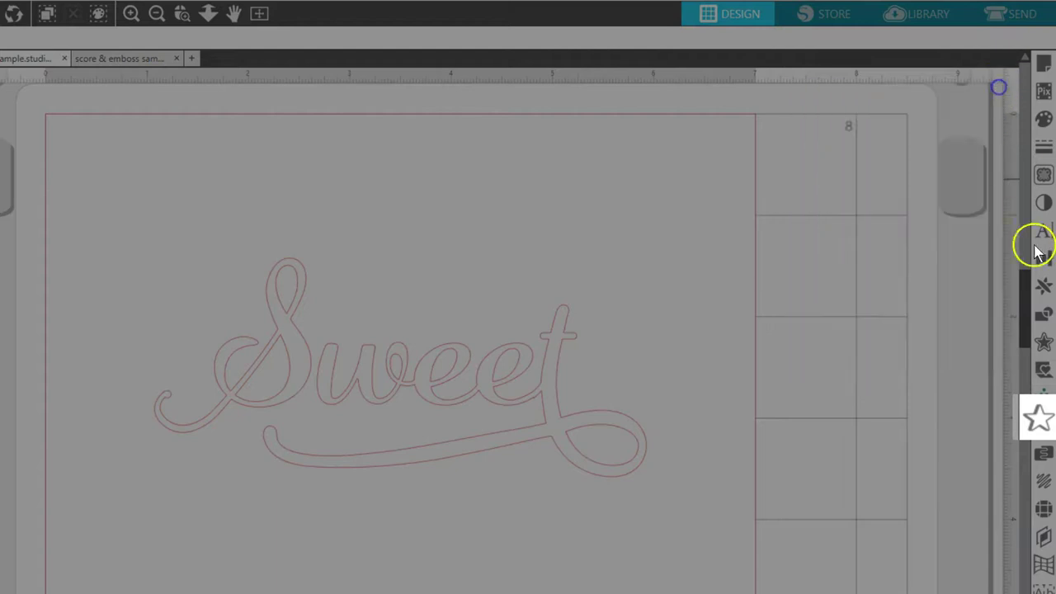
pyautogui.click(1041, 418)
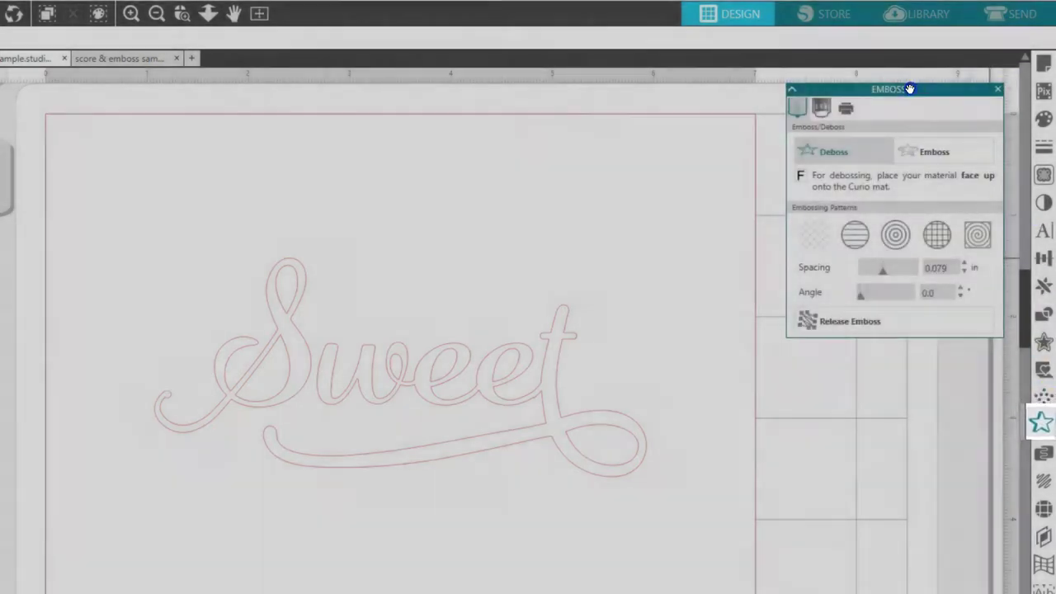
pyautogui.moveTo(914, 89); pyautogui.dragTo(769, 140)
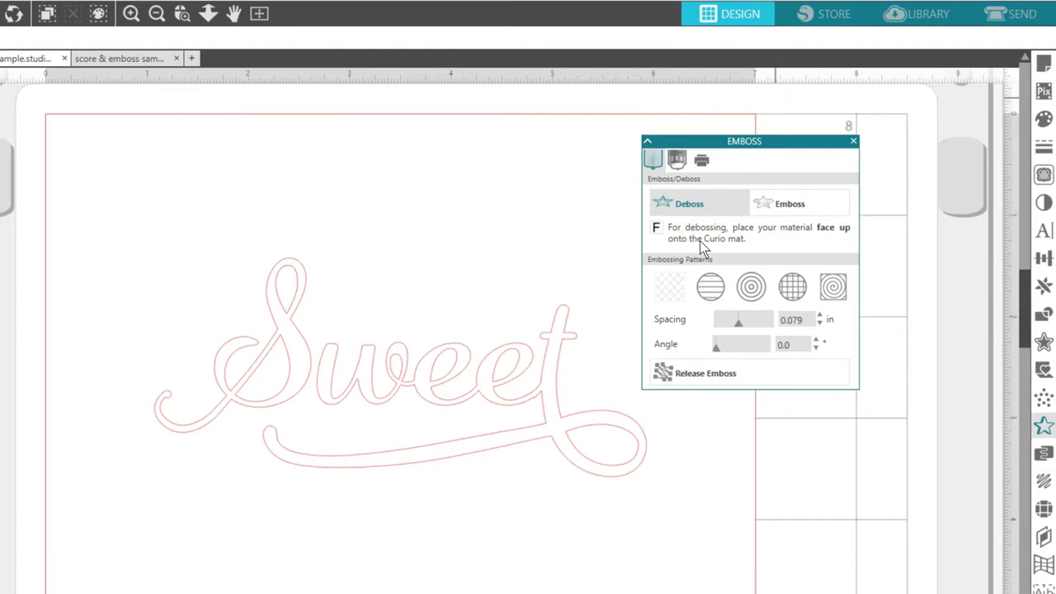
# Fill 'Sweet' with a spiral deboss pattern at the minimum 0.005 in spacing, then open Page Setup.
pyautogui.click(458, 347)
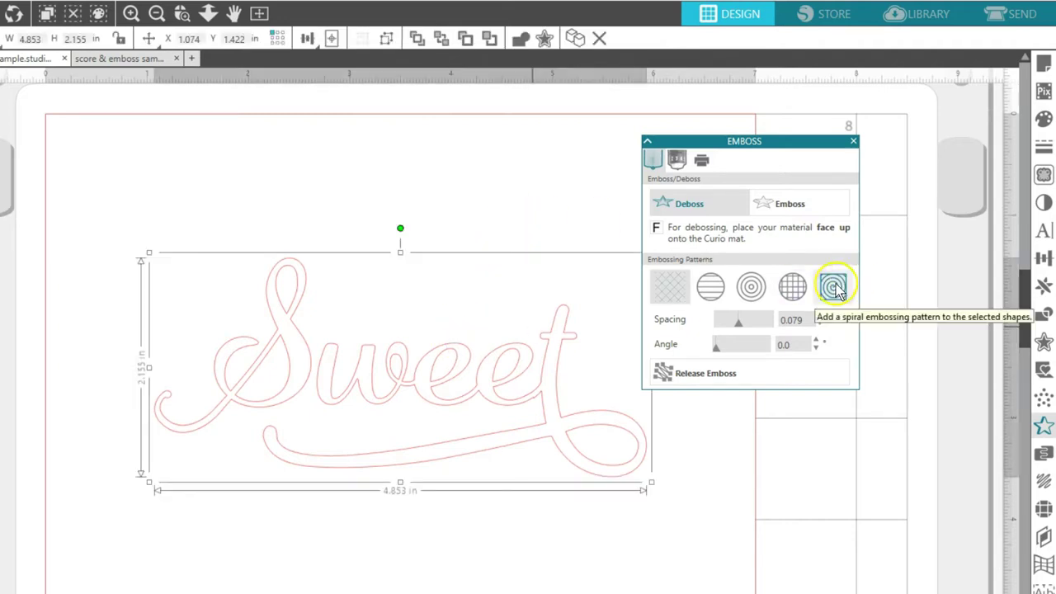
pyautogui.click(834, 287)
pyautogui.moveTo(736, 323); pyautogui.dragTo(702, 324)
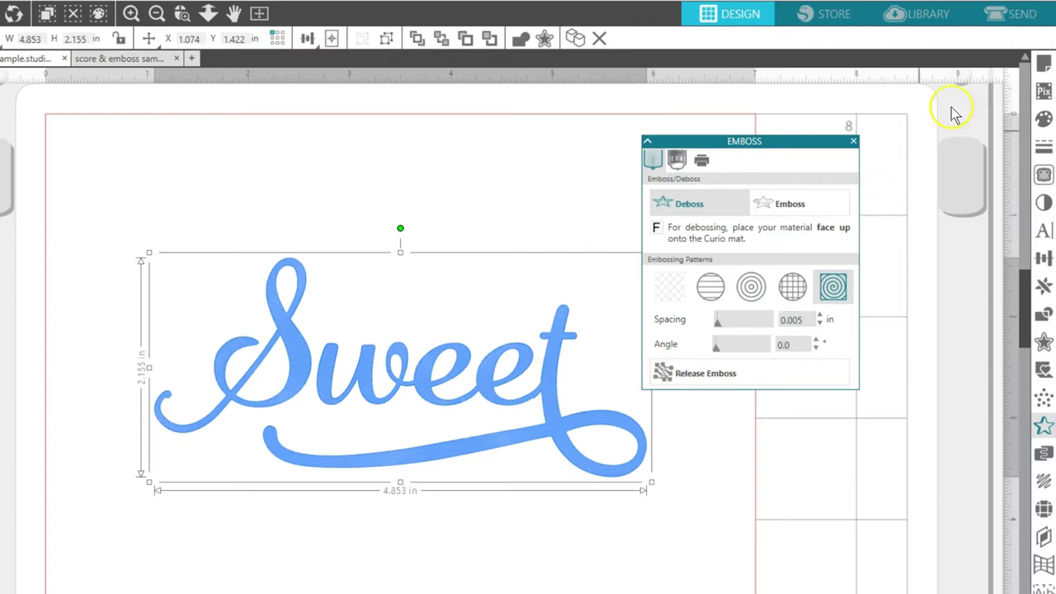
pyautogui.click(1044, 66)
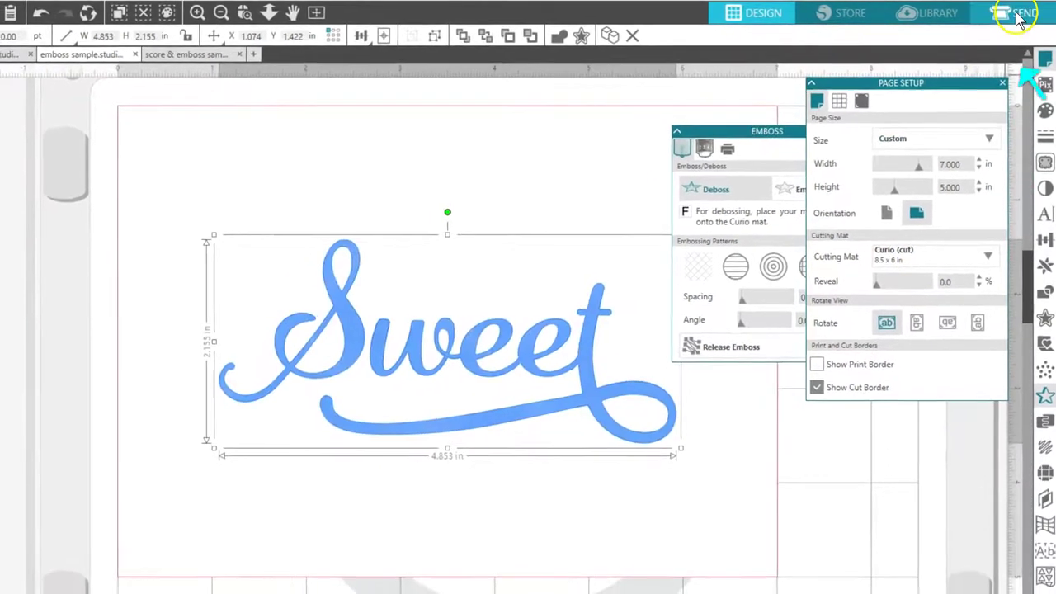
pyautogui.click(1019, 13)
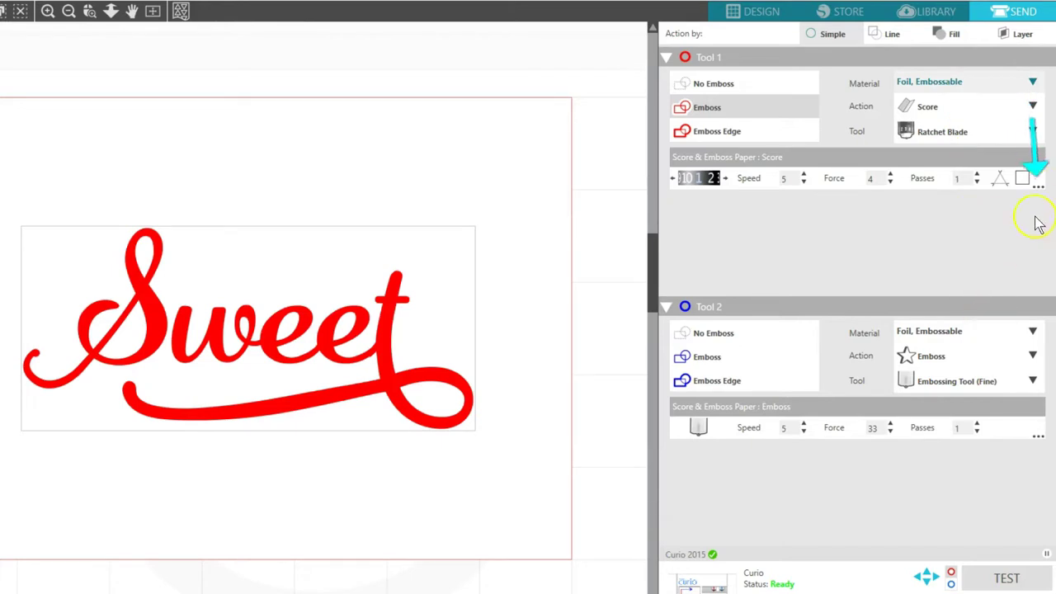
pyautogui.click(1038, 184)
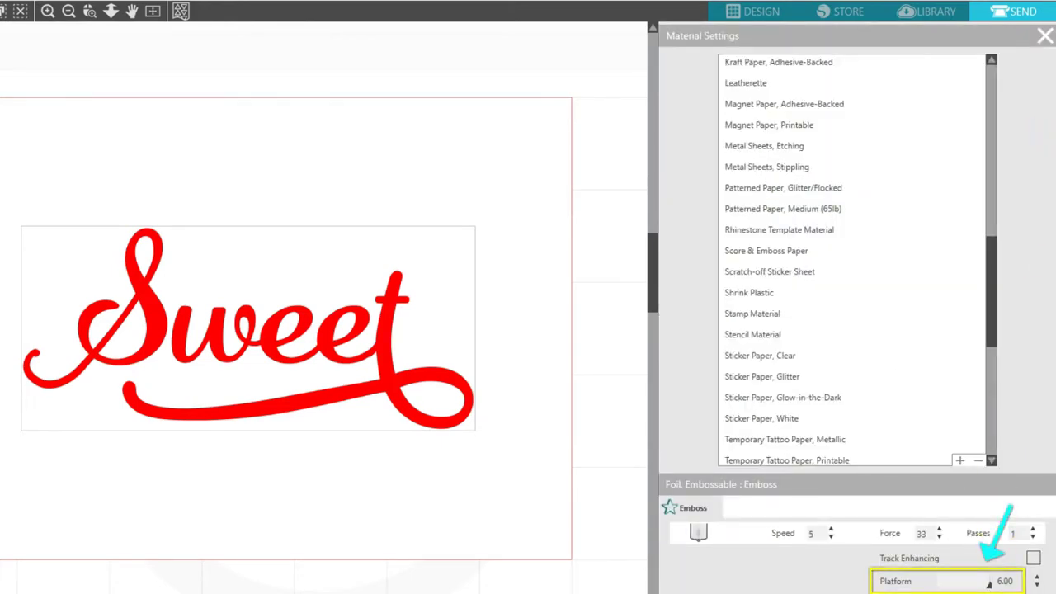
pyautogui.click(1044, 36)
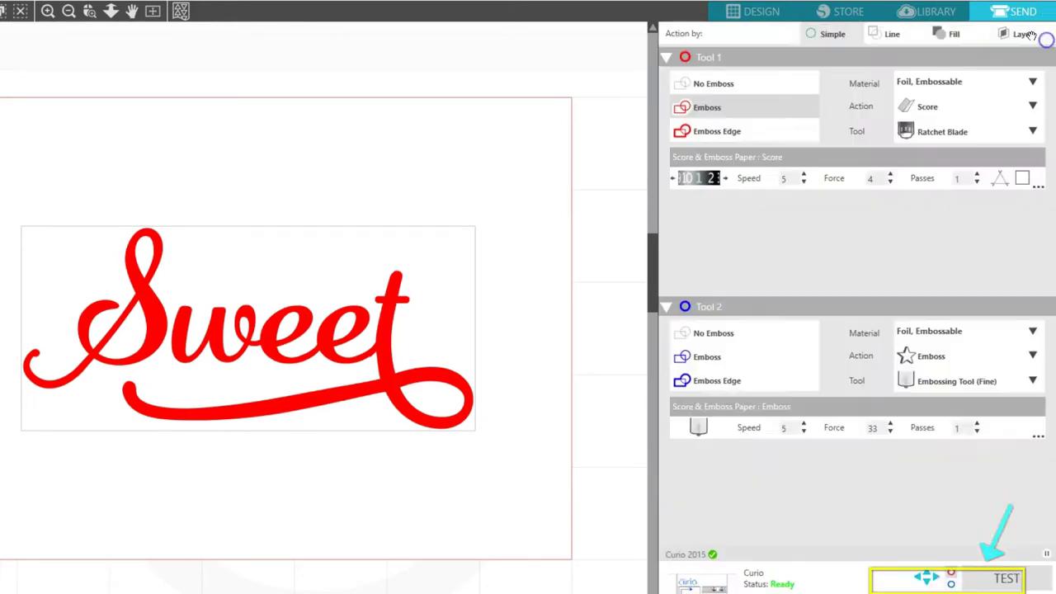
pyautogui.click(763, 12)
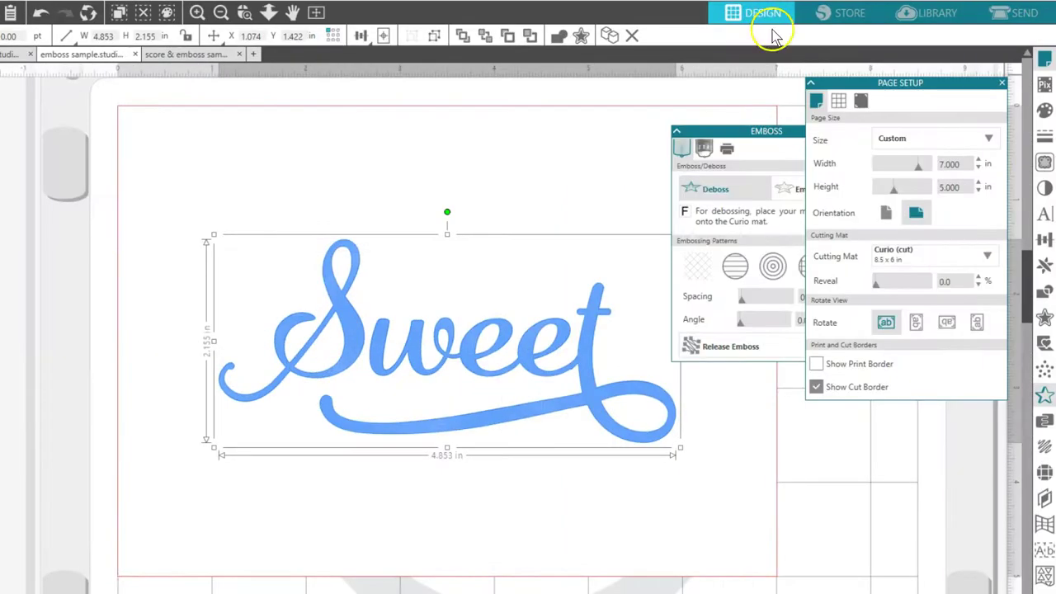
# Apply 1-pass score and emboss lines to 'Beautiful' in the score & emboss sample document.
pyautogui.click(1003, 83)
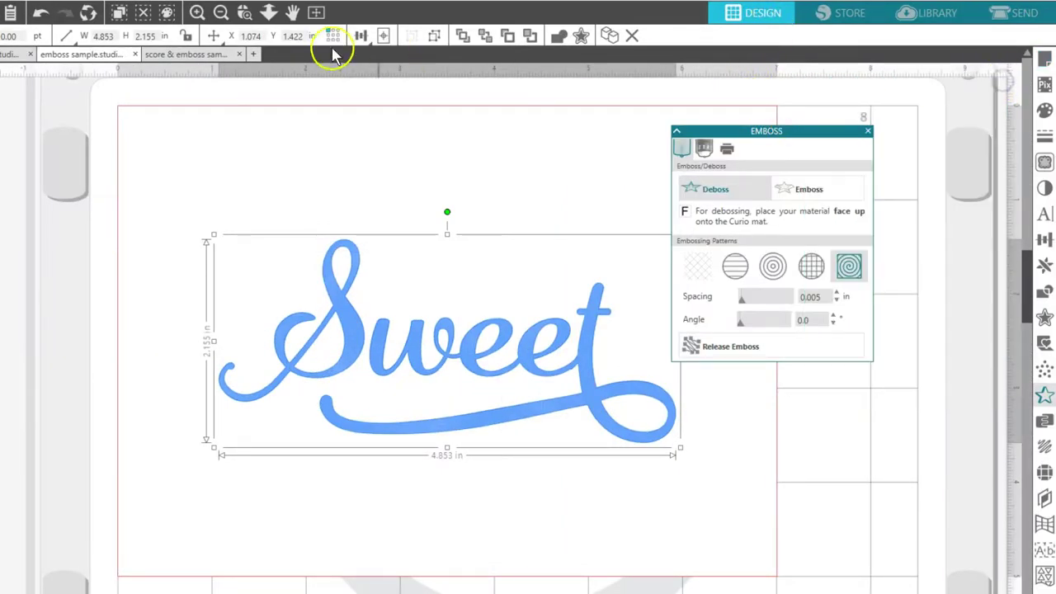
pyautogui.click(182, 55)
pyautogui.moveTo(794, 132); pyautogui.dragTo(865, 182)
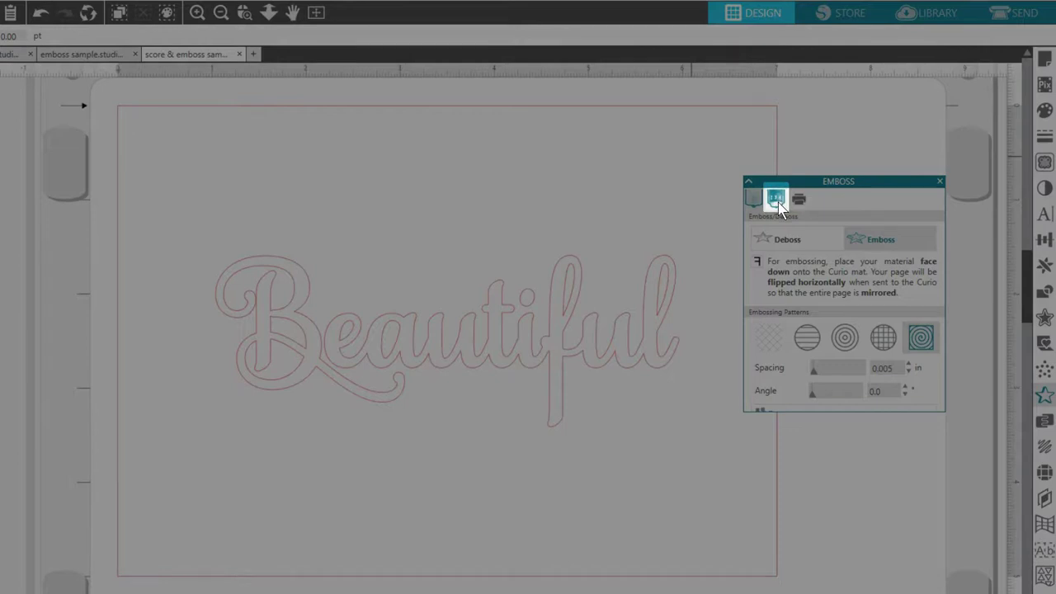
pyautogui.click(778, 202)
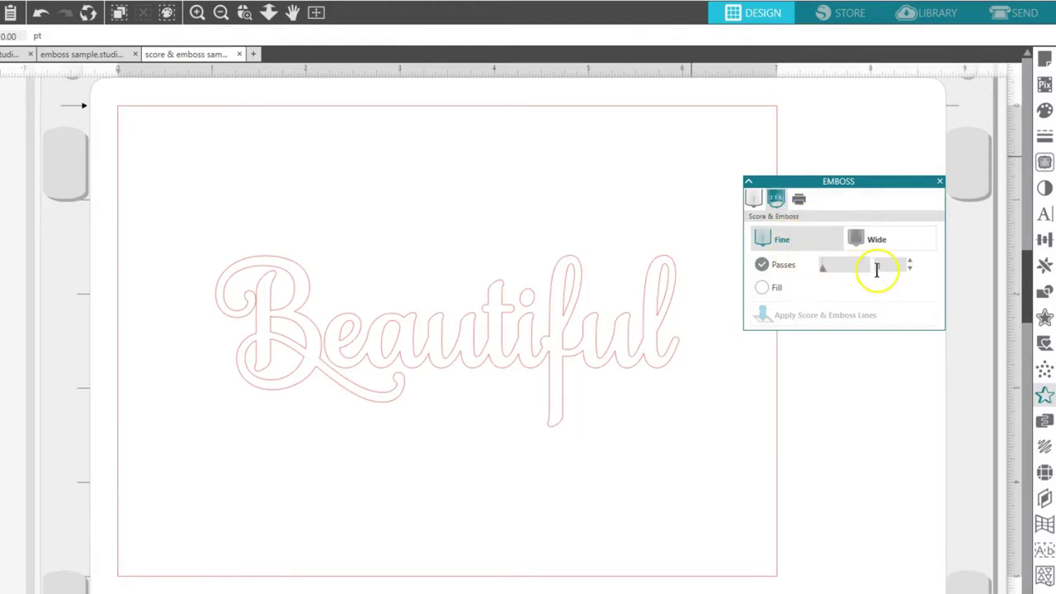
pyautogui.click(673, 295)
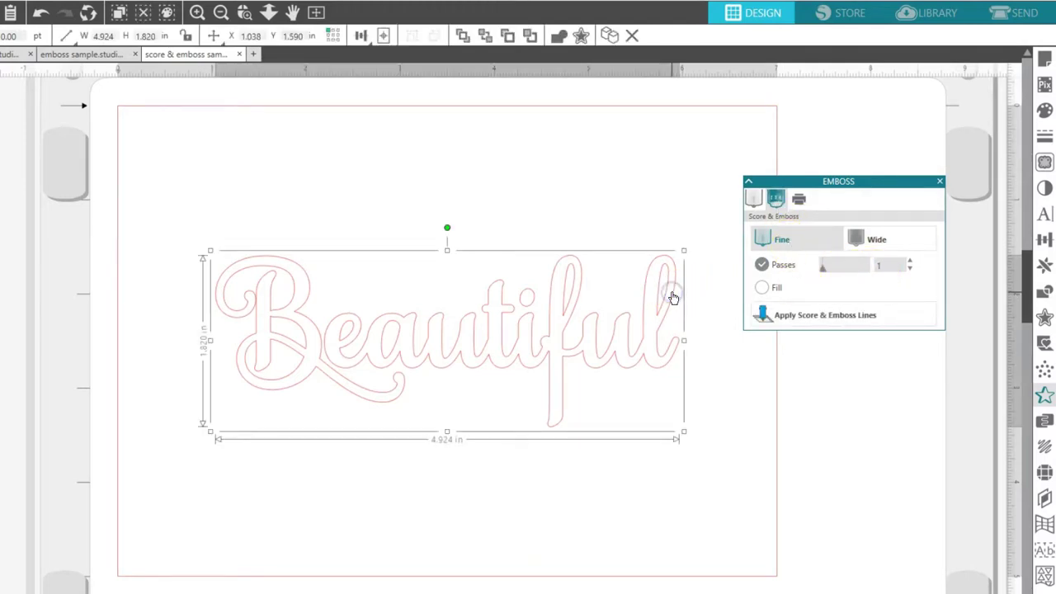
pyautogui.click(810, 323)
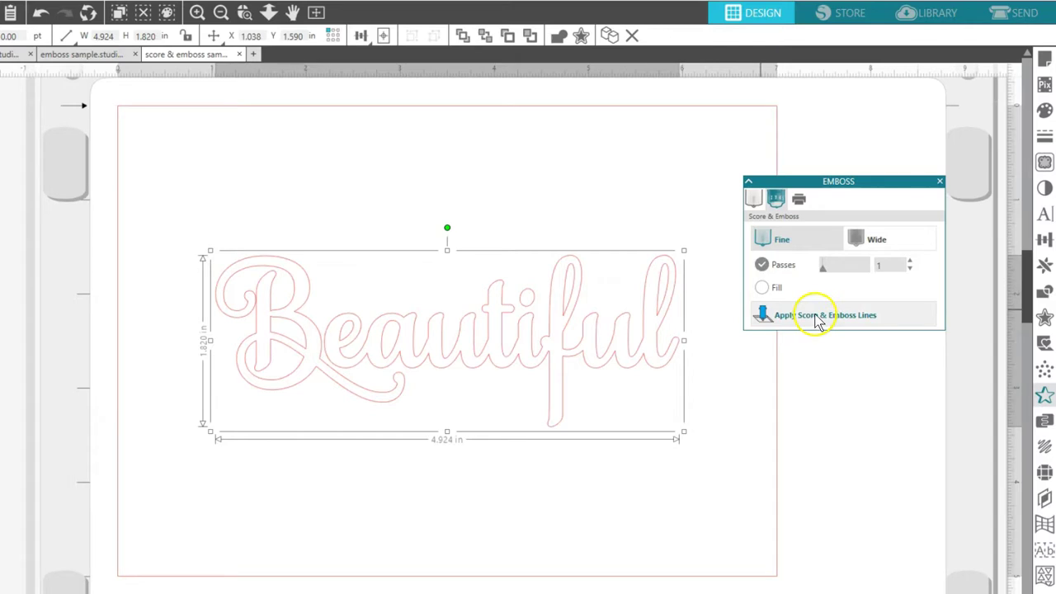
pyautogui.click(810, 321)
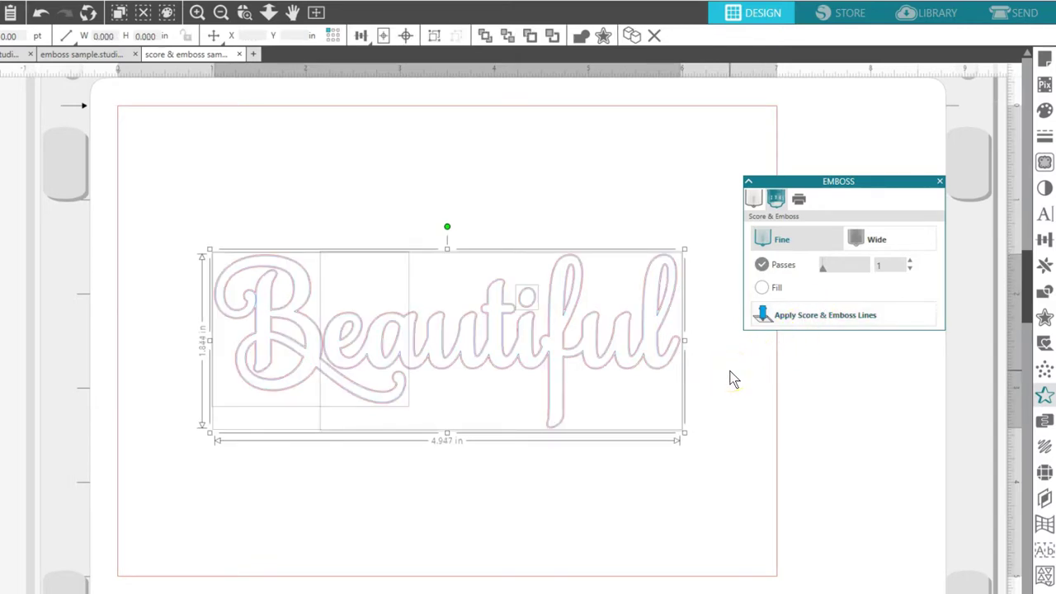
# Review the Send tool settings and Print & Emboss steps, then close the Emboss panel and deselect.
pyautogui.click(1023, 24)
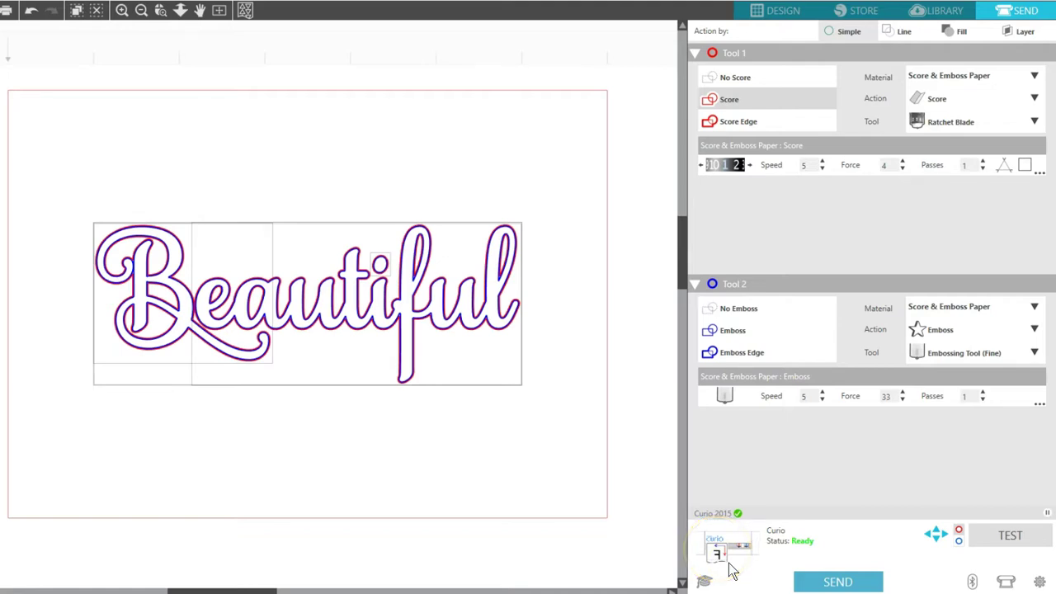
pyautogui.click(783, 11)
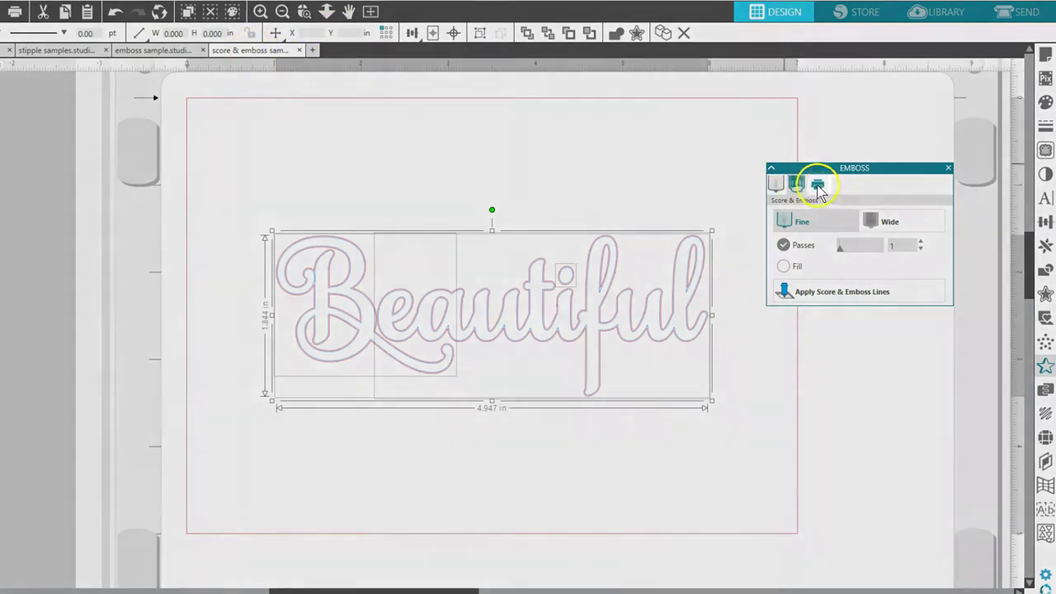
pyautogui.click(816, 184)
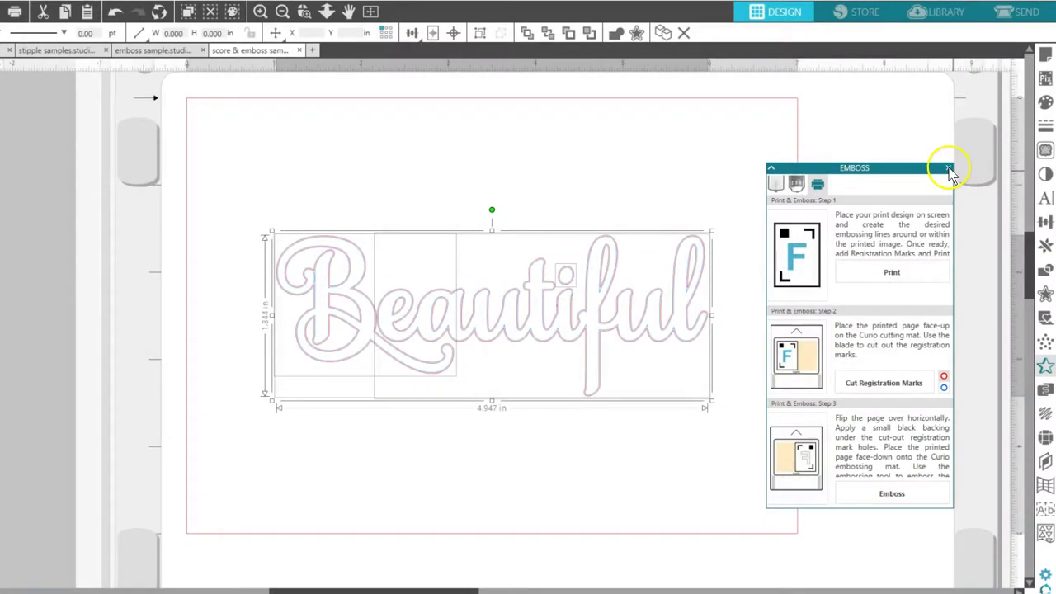
pyautogui.click(948, 169)
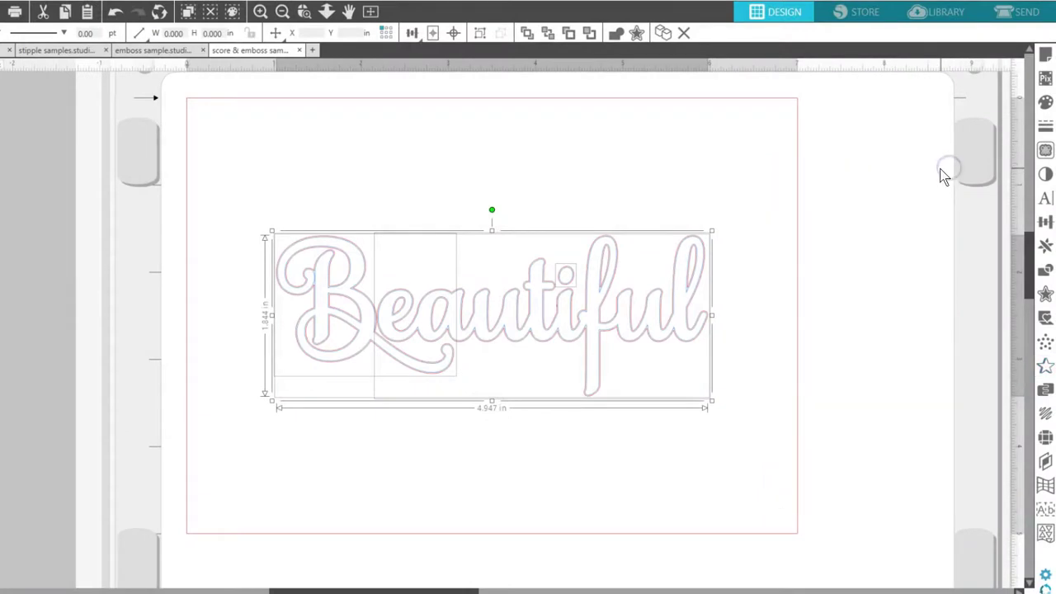
pyautogui.click(942, 173)
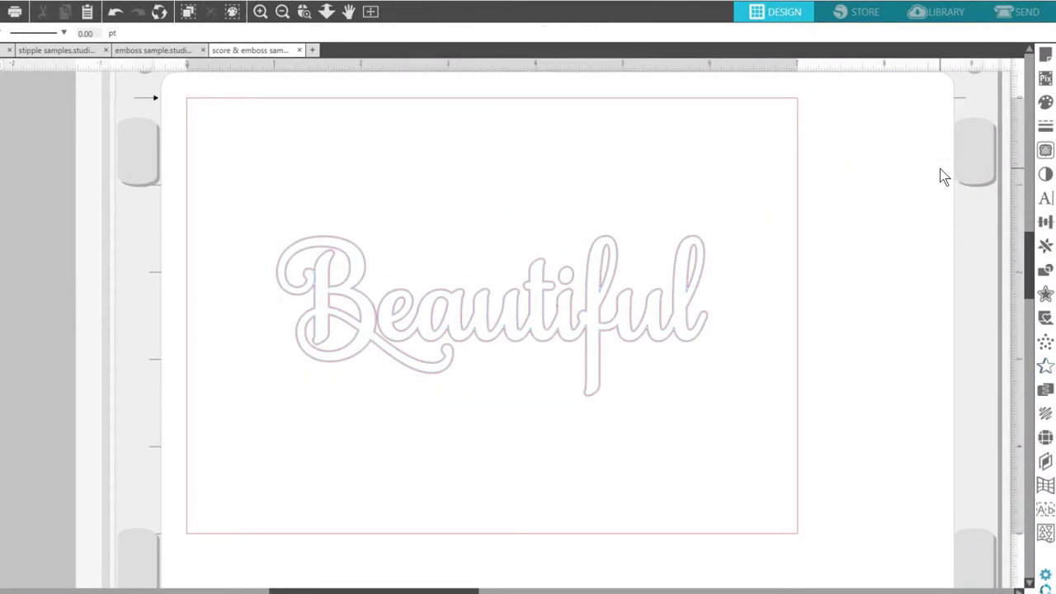